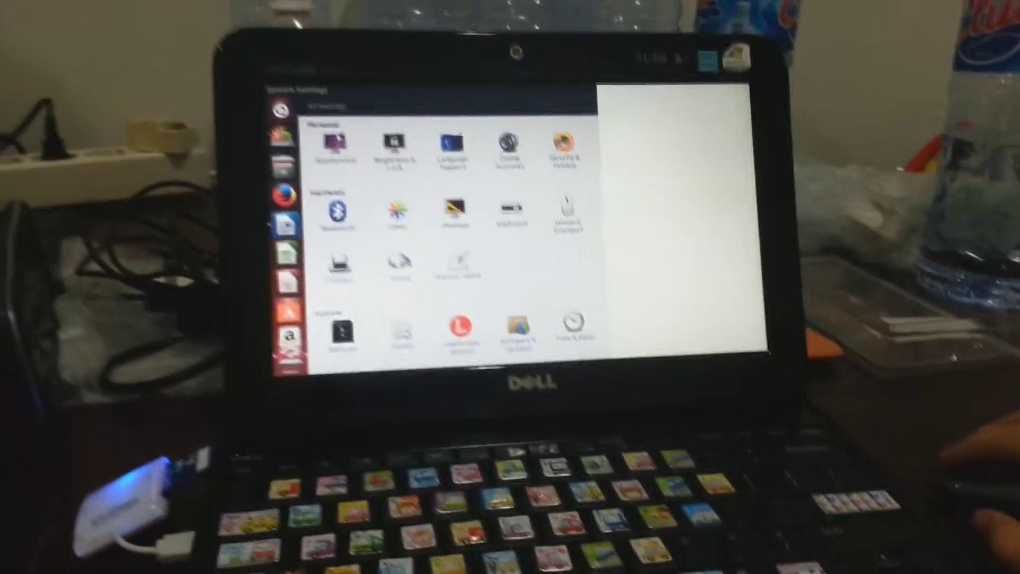
Step: Show the Details overview with Ubuntu 14.04 LTS and the netbook's hardware specs
click(385, 314)
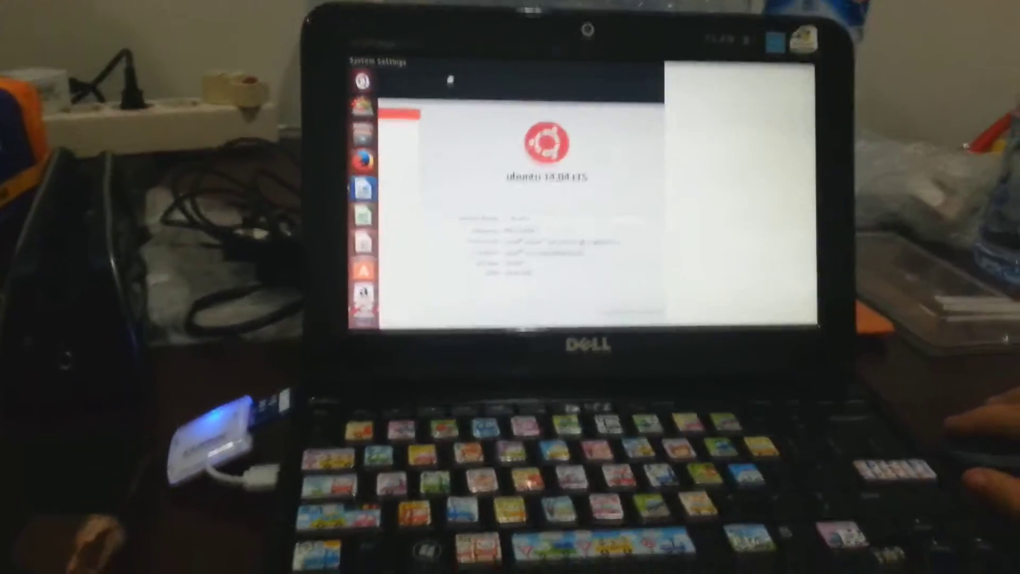
Step: Close the System Settings Details window to reveal the LibreOffice Writer document
click(680, 94)
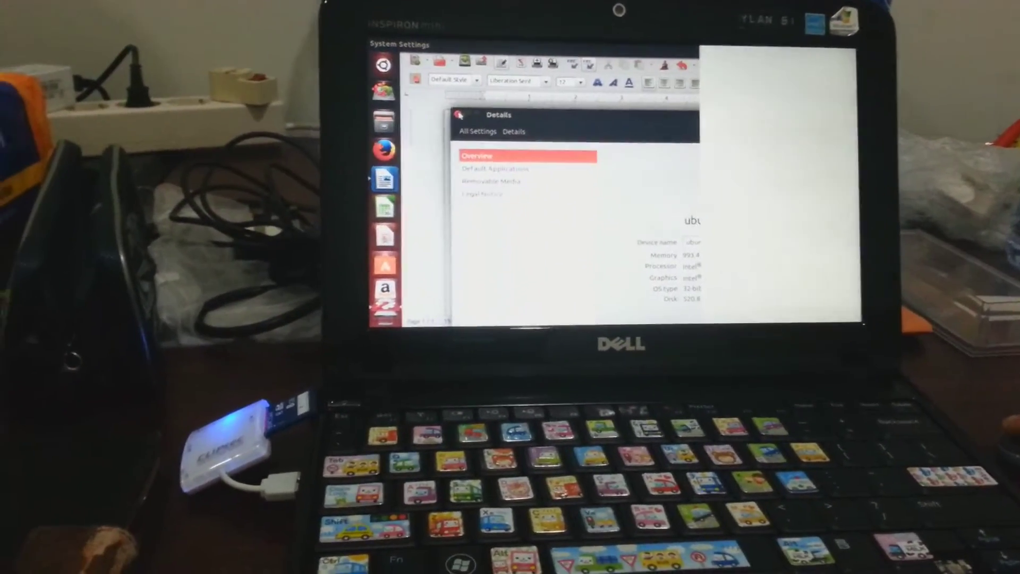
click(447, 120)
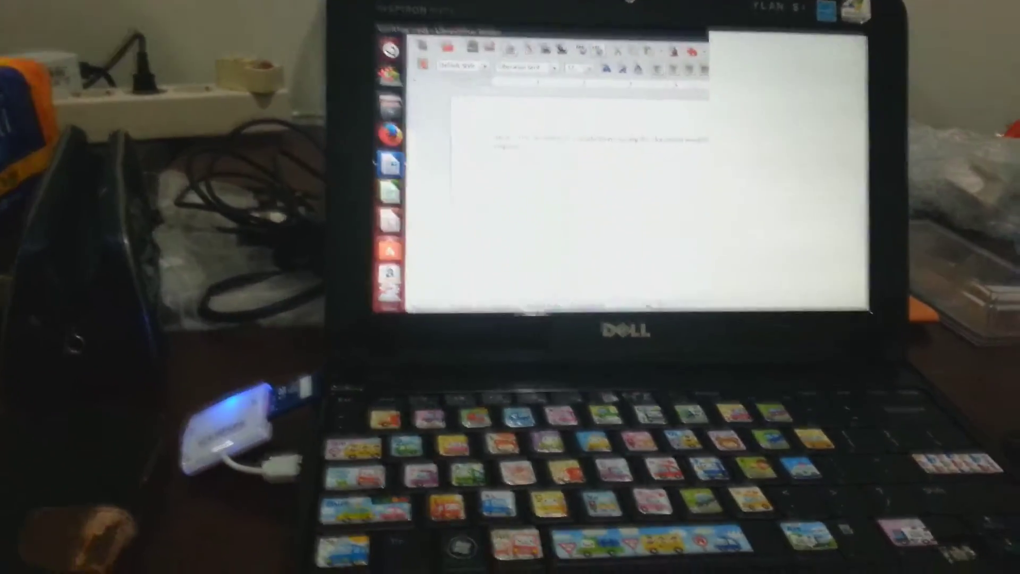